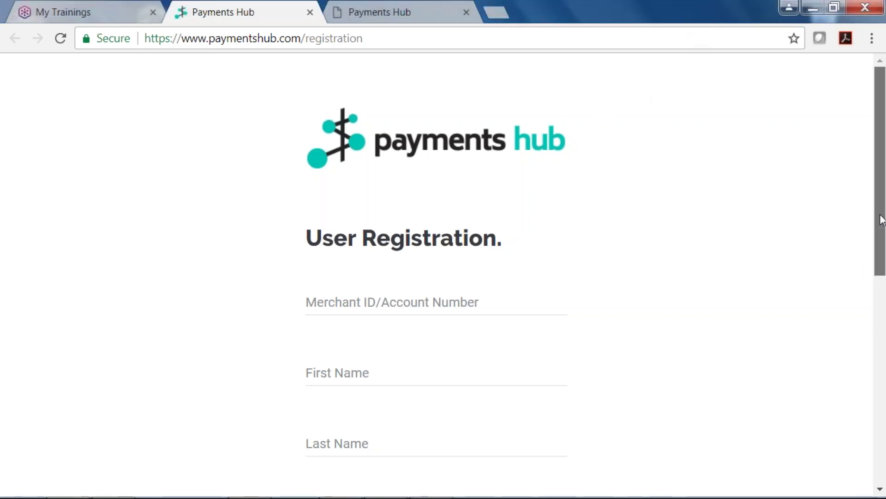
- Scroll down through the empty User Registration form and back to the top
scroll(881, 222, down, 1)
drag(881, 222, 834, 416)
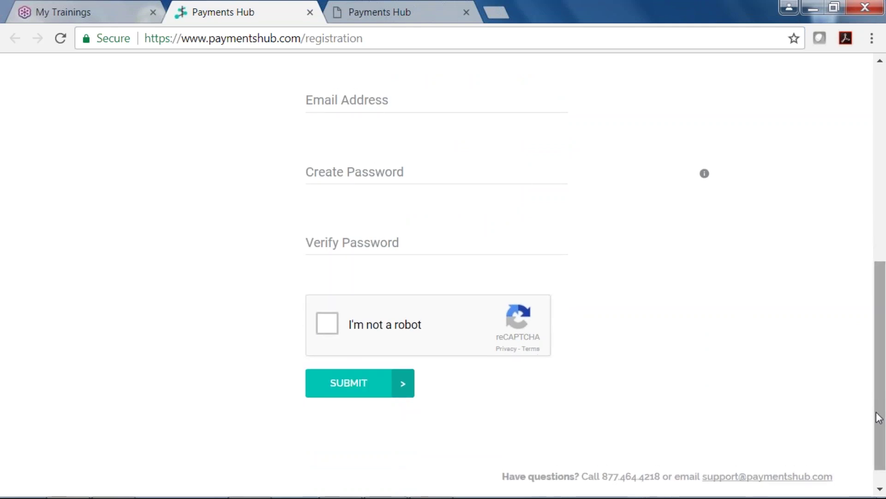
drag(878, 417, 870, 190)
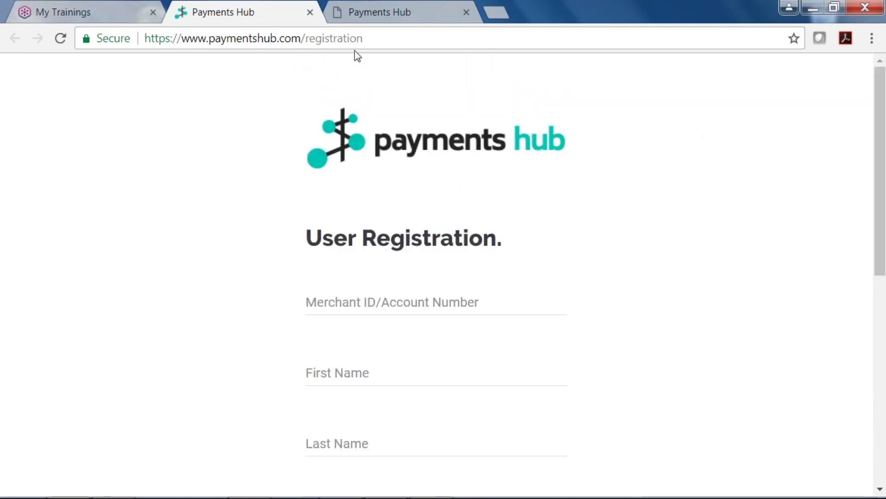
click(378, 13)
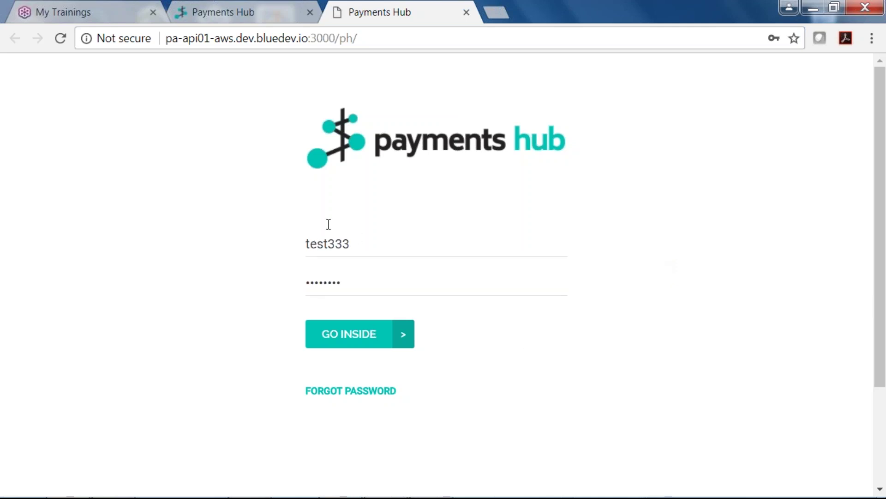
- Sign in and scroll through the Today dashboard, which shows $0.00 gross sales for January 18, 2018
click(360, 333)
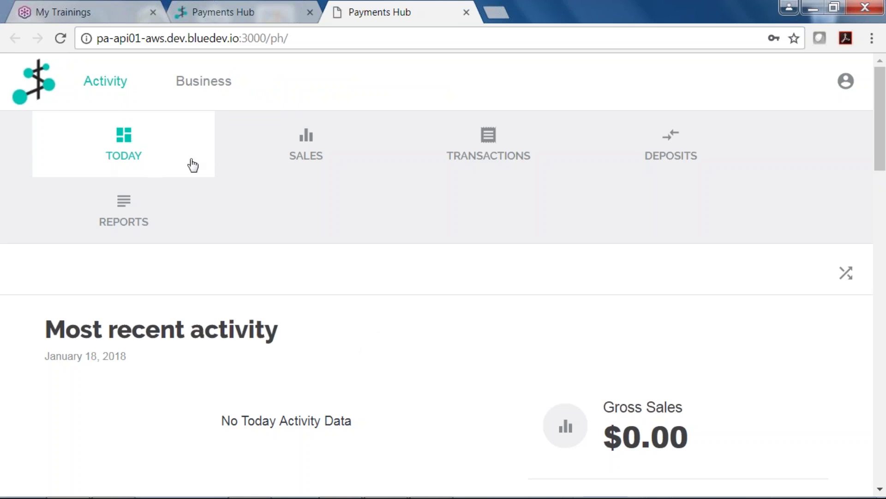
click(882, 207)
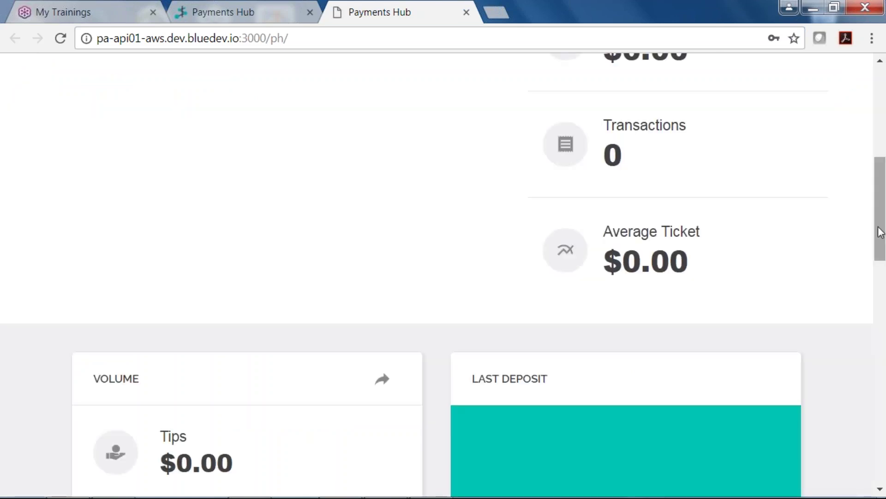
scroll(883, 221, up, 3)
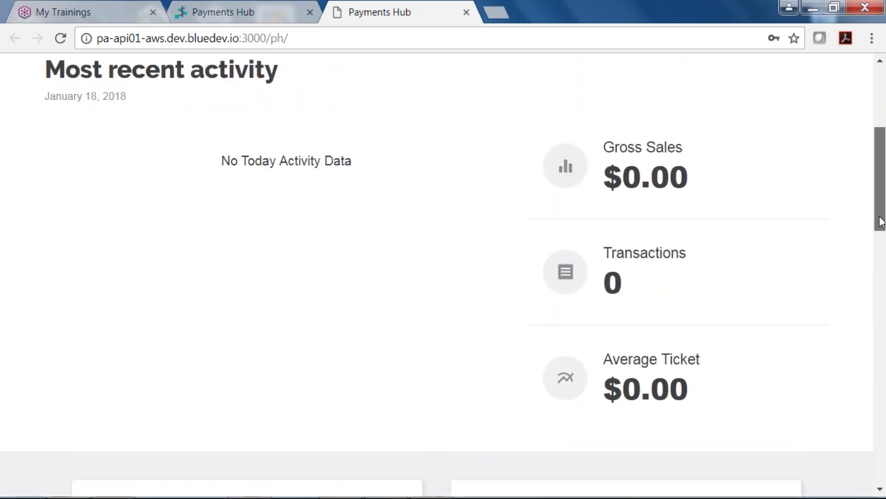
drag(882, 222, 841, 123)
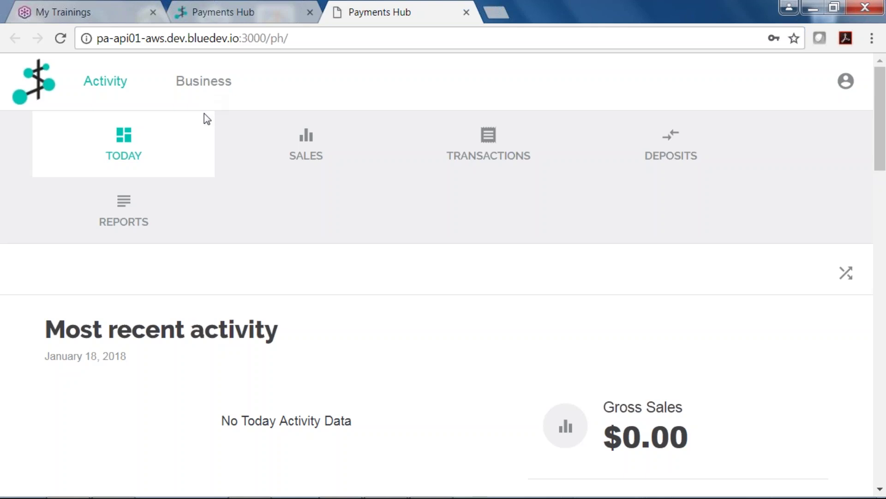
- Show the Sales volume chart for Last Year (01/01/2017–12/31/2017)
click(308, 154)
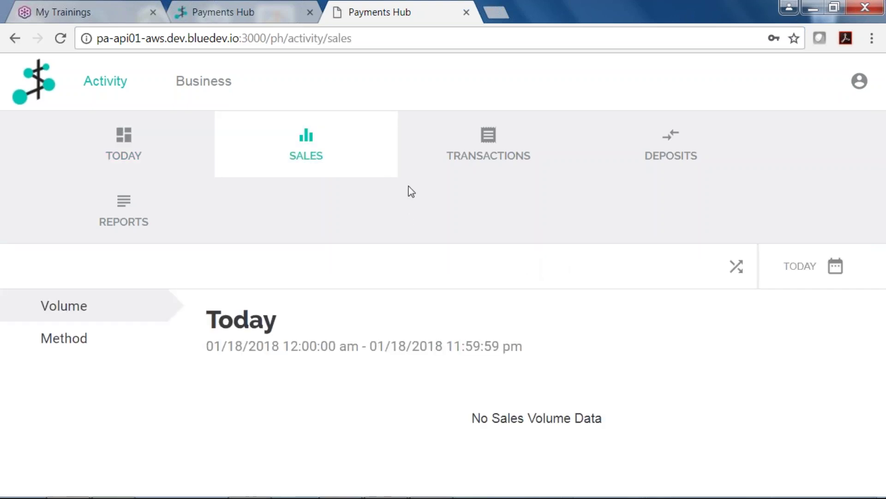
click(836, 267)
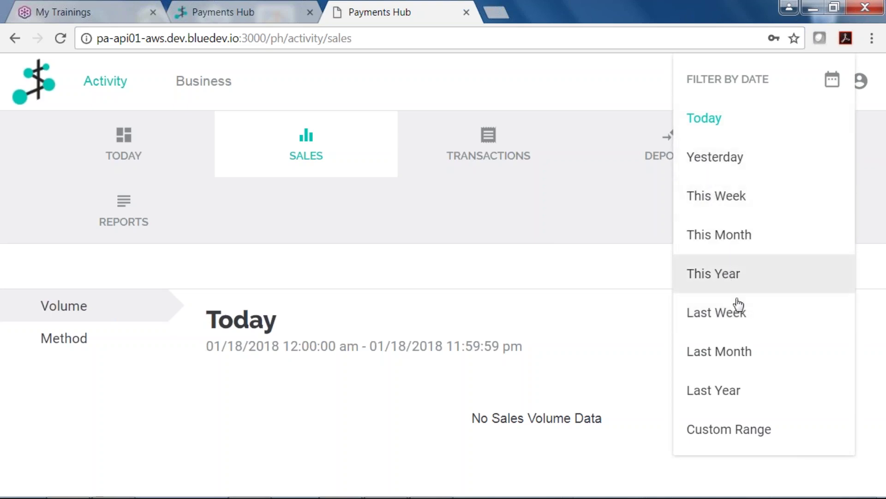
click(734, 390)
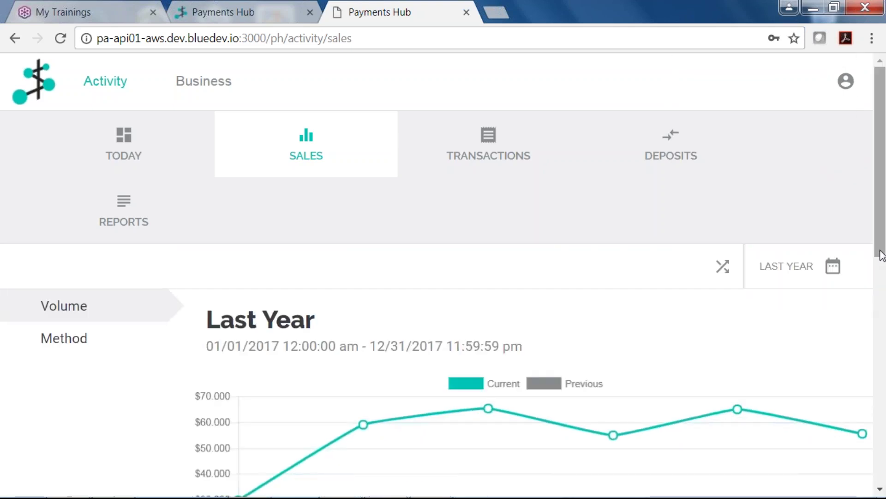
drag(880, 252, 880, 254)
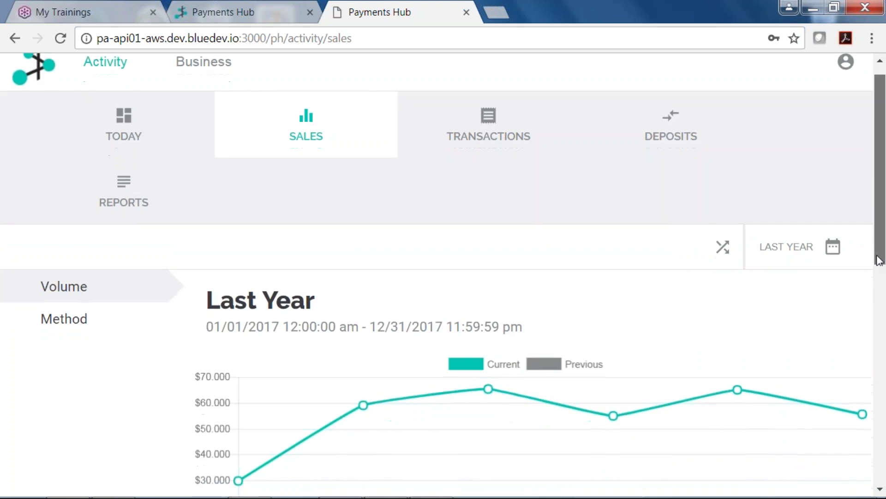
drag(879, 260, 876, 343)
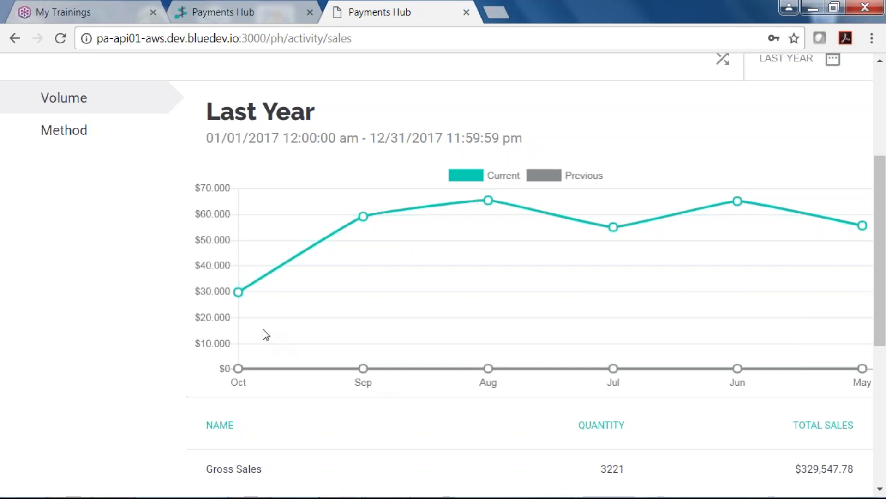
- Break last year's sales down by payment method and card brand
mouse_move(231, 375)
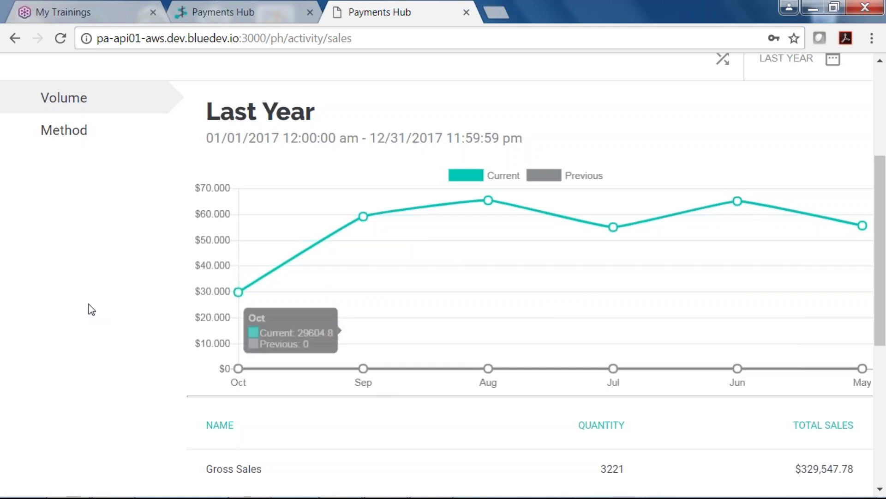
click(64, 130)
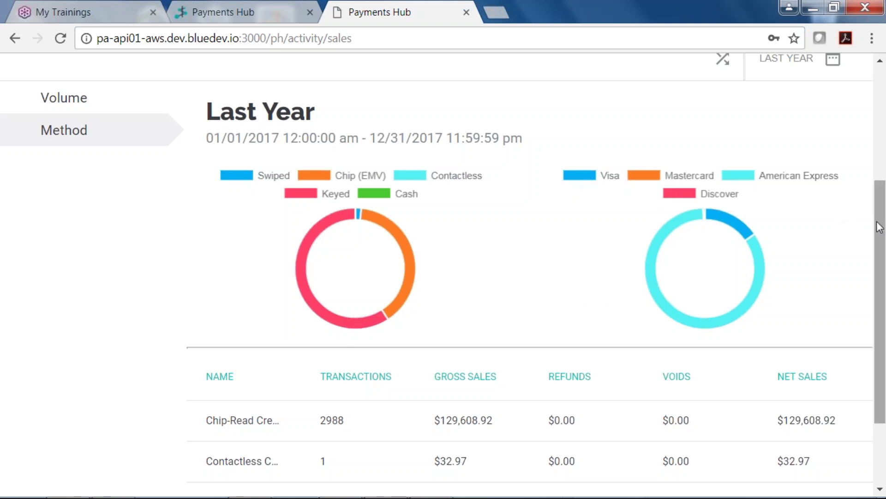
drag(882, 255, 833, 84)
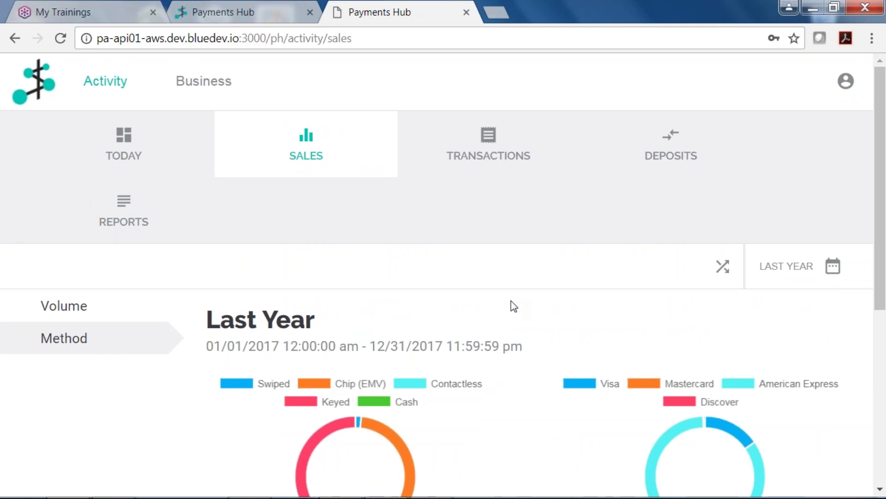
- Open Transactions and check the date and employee filters without changing them
click(488, 160)
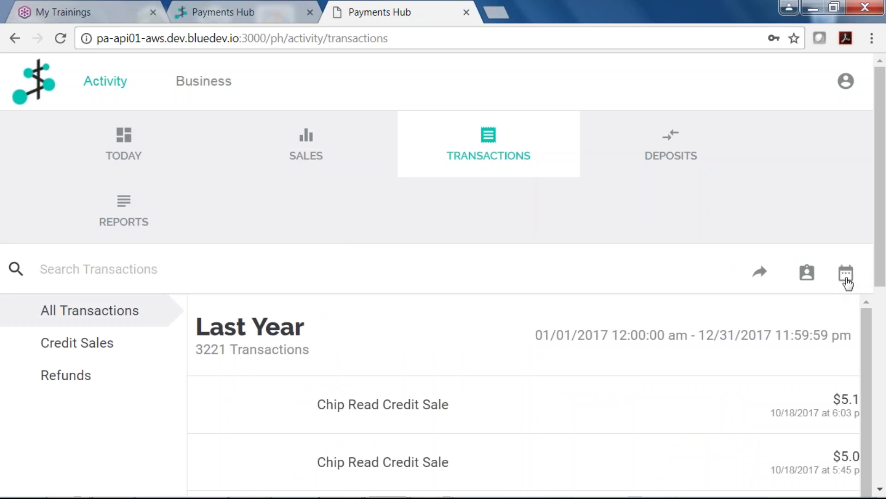
click(848, 282)
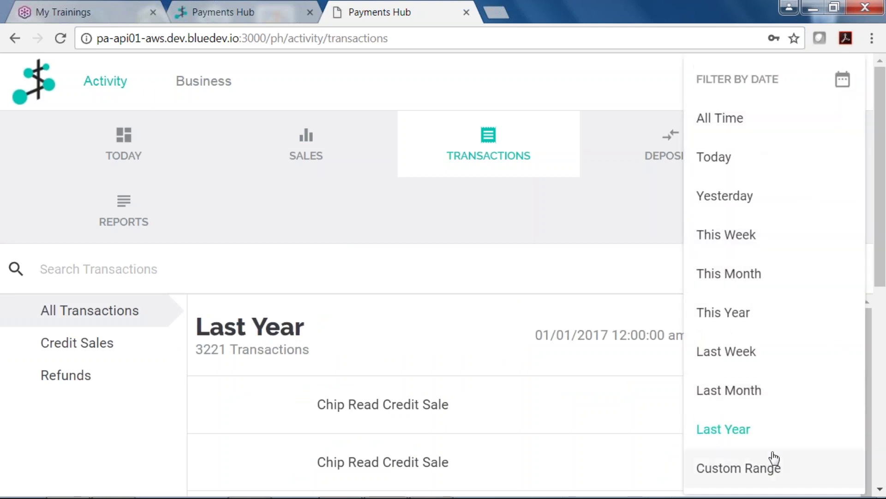
click(601, 219)
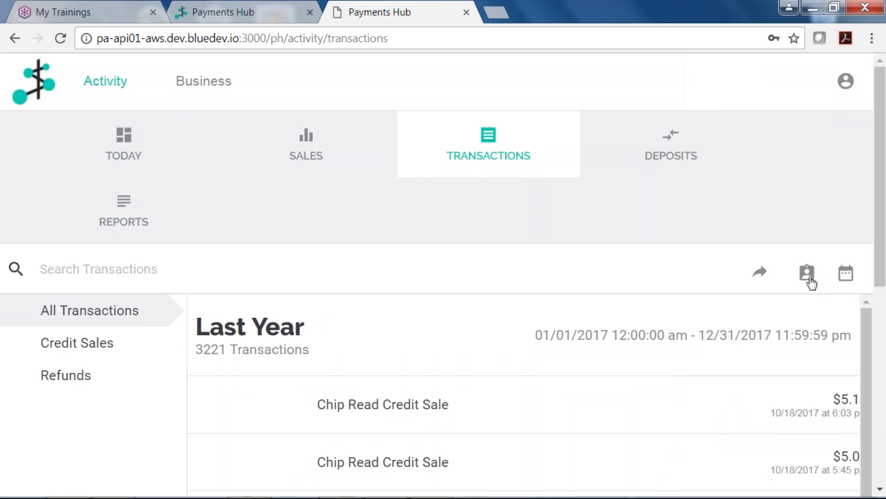
click(811, 281)
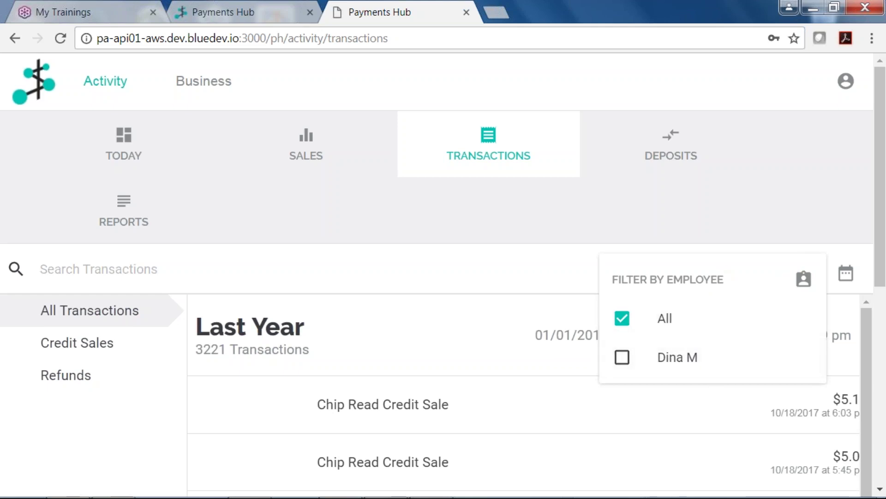
click(722, 213)
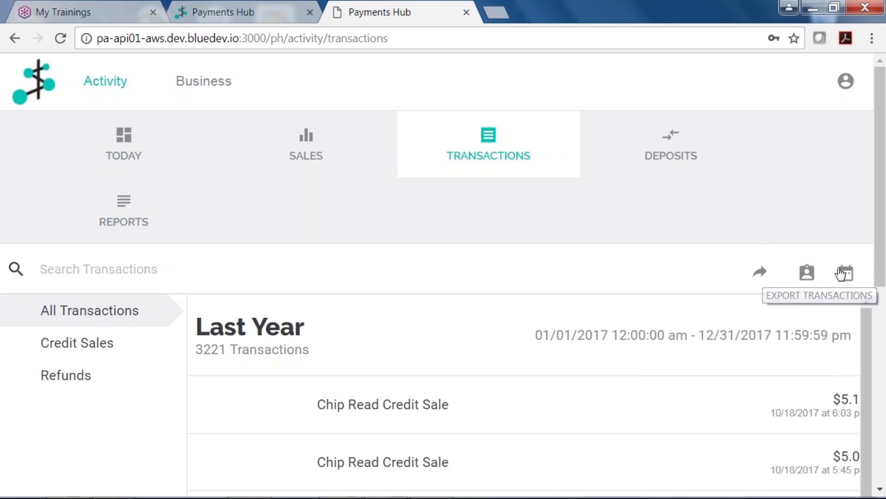
drag(882, 252, 881, 328)
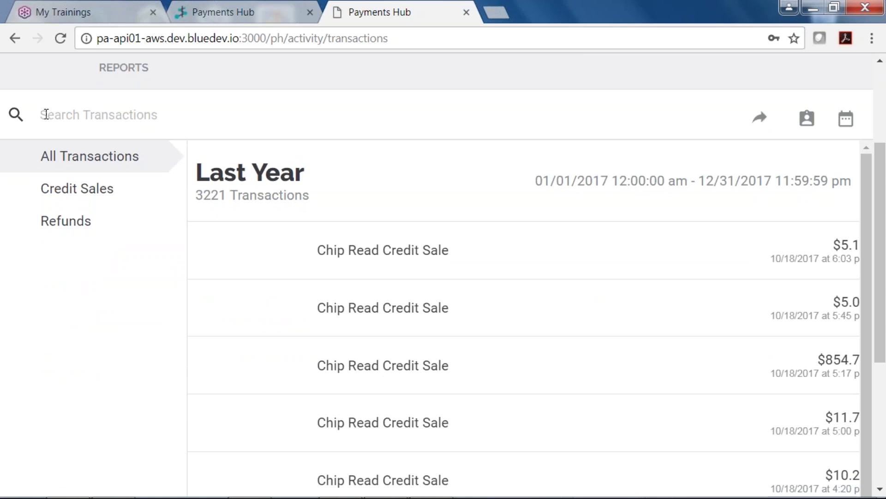
- Search transactions for 854. to isolate the single $854.7 Chip Read Credit Sale
click(46, 114)
text(8)
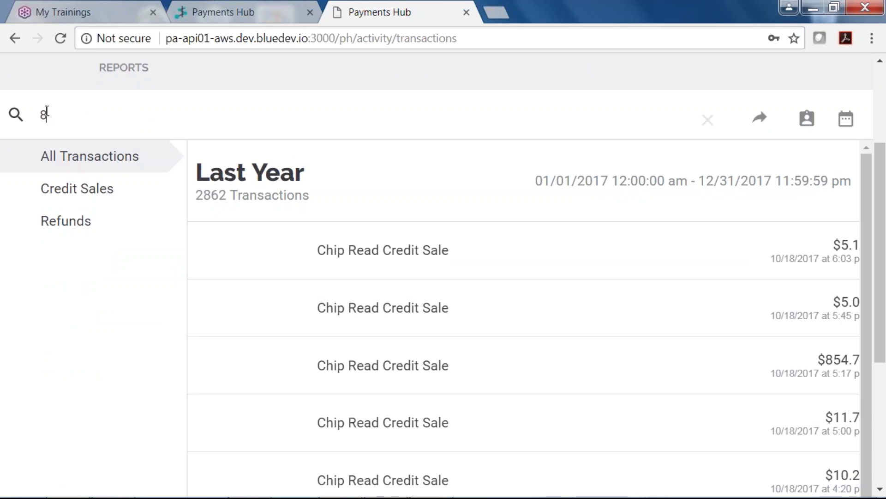
text(54)
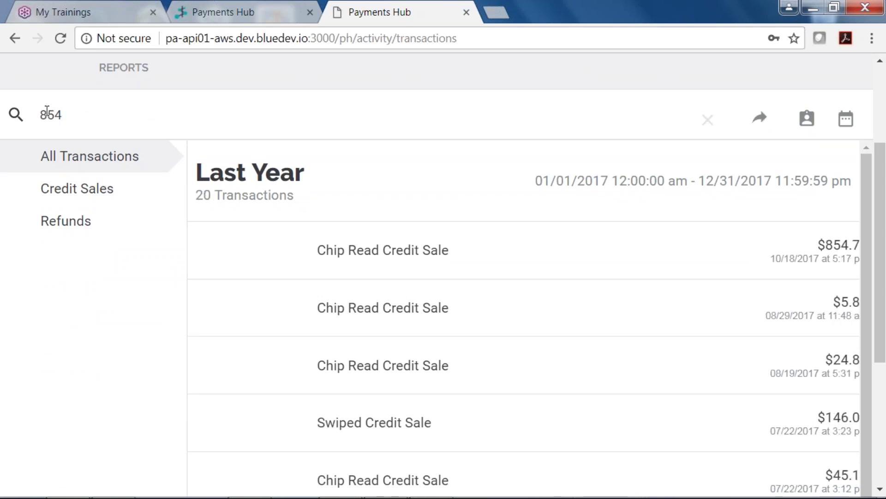
text(.)
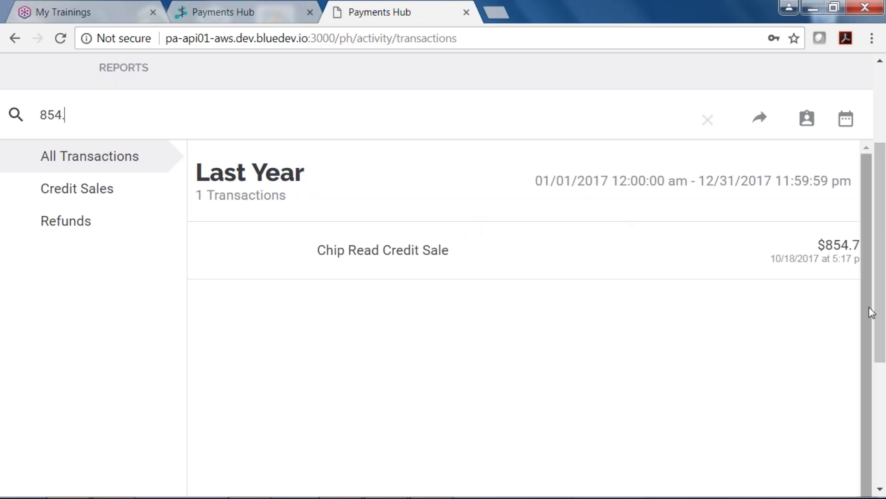
scroll(880, 276, up, 2)
scroll(880, 275, up, 1)
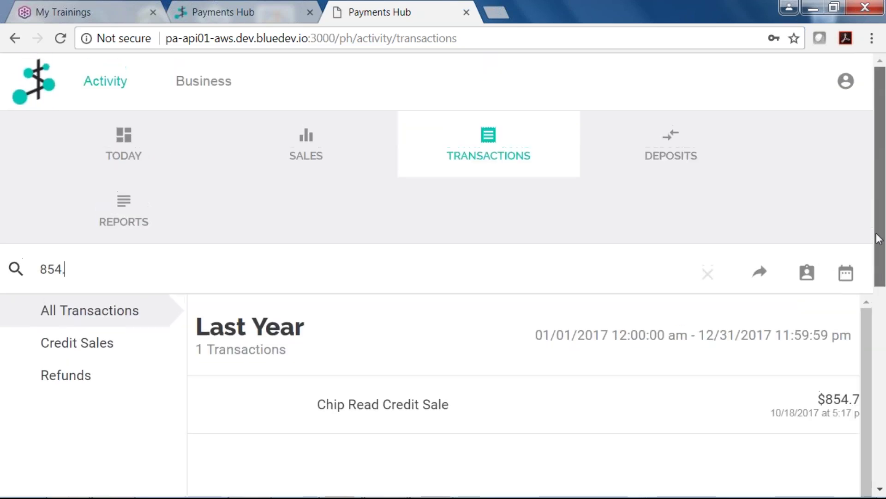
click(664, 150)
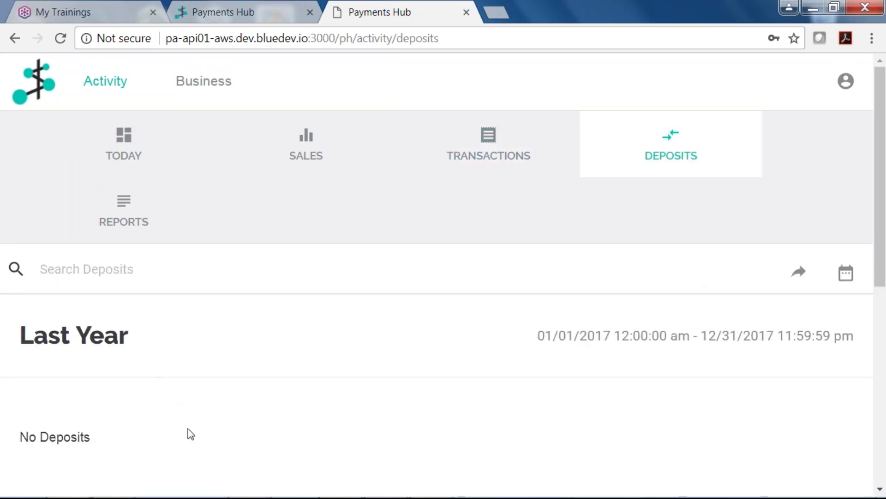
click(846, 272)
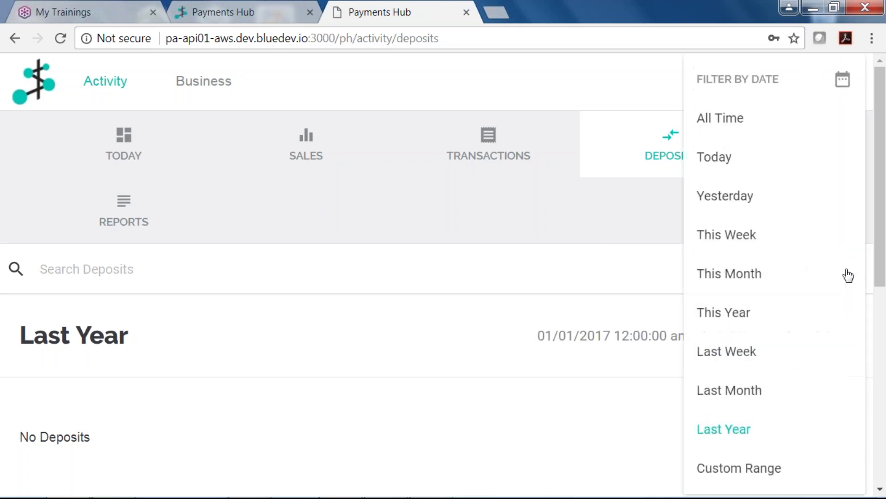
click(564, 223)
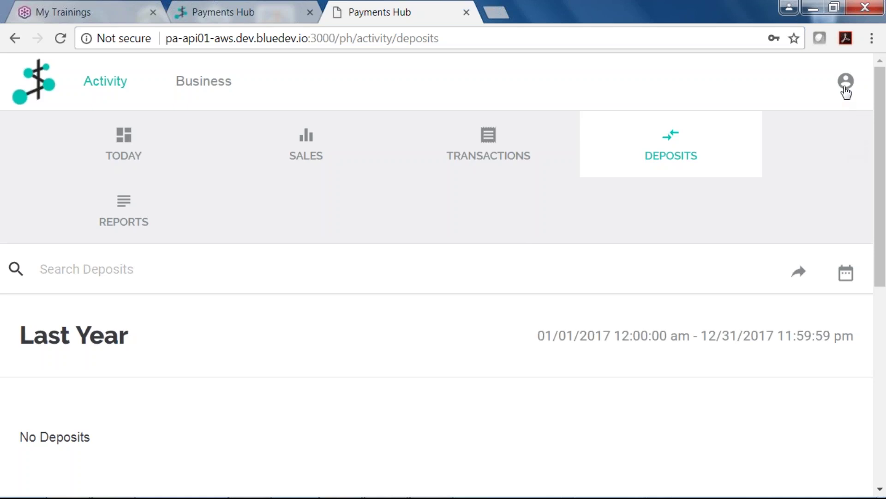
click(846, 93)
- Review the account Profile's sign-in, personal, business and statement details, then view Alerts
click(714, 154)
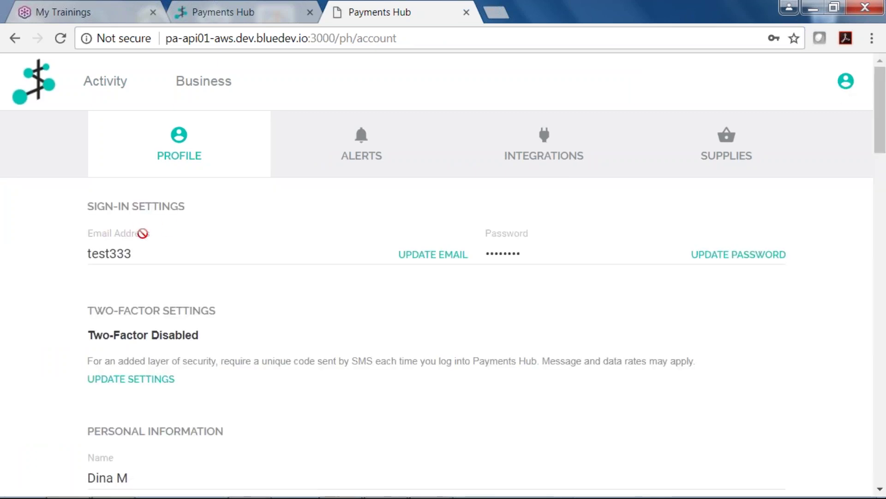
click(882, 217)
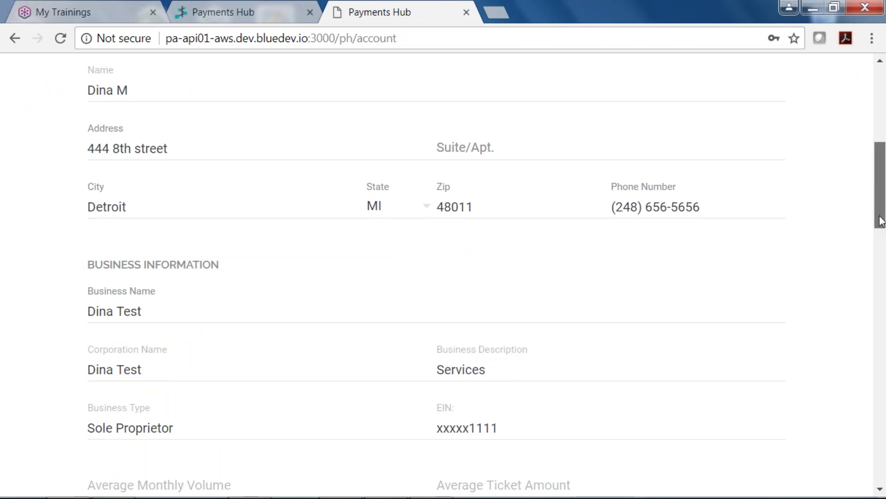
drag(882, 220, 881, 462)
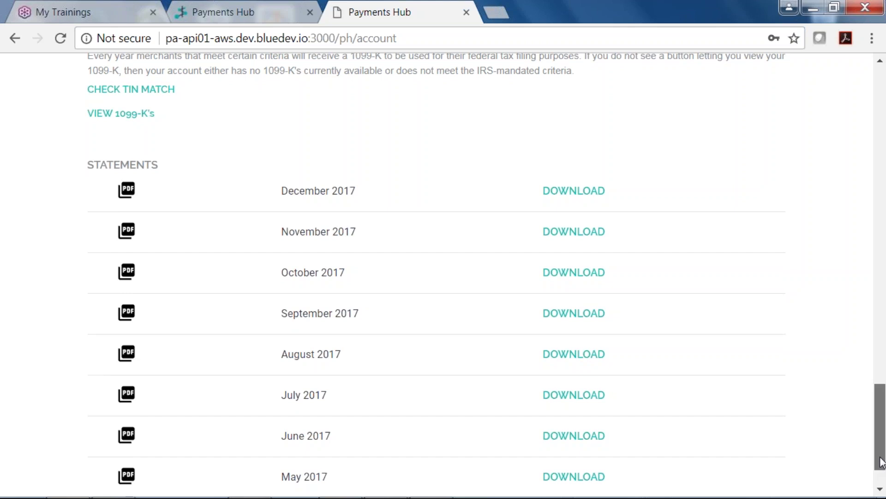
drag(881, 462, 846, 109)
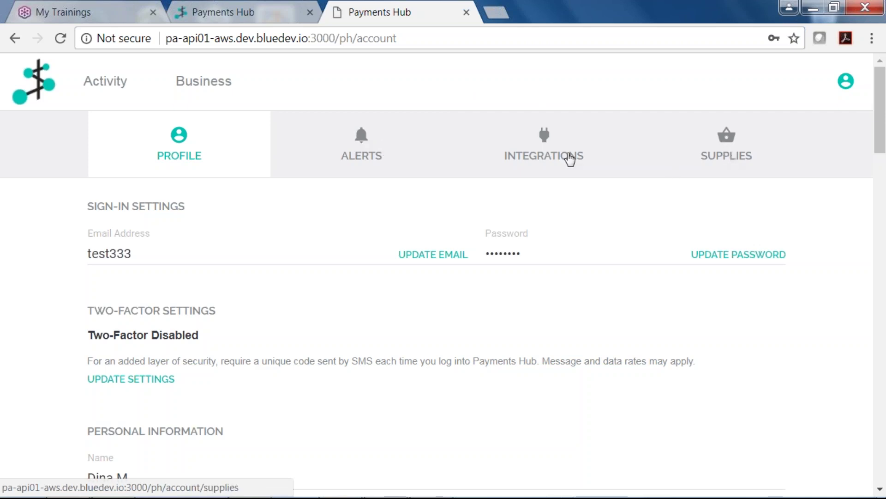
click(360, 145)
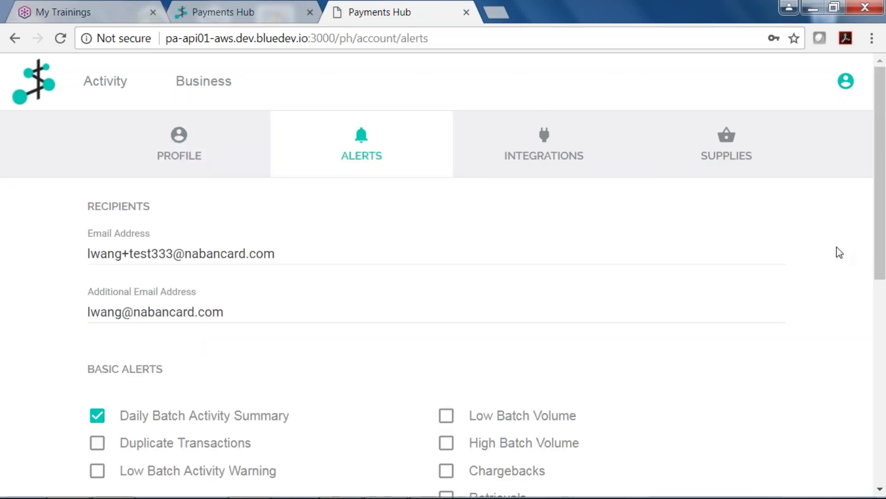
- Enable the Transaction Over custom alert with a 500 threshold
drag(881, 231, 880, 257)
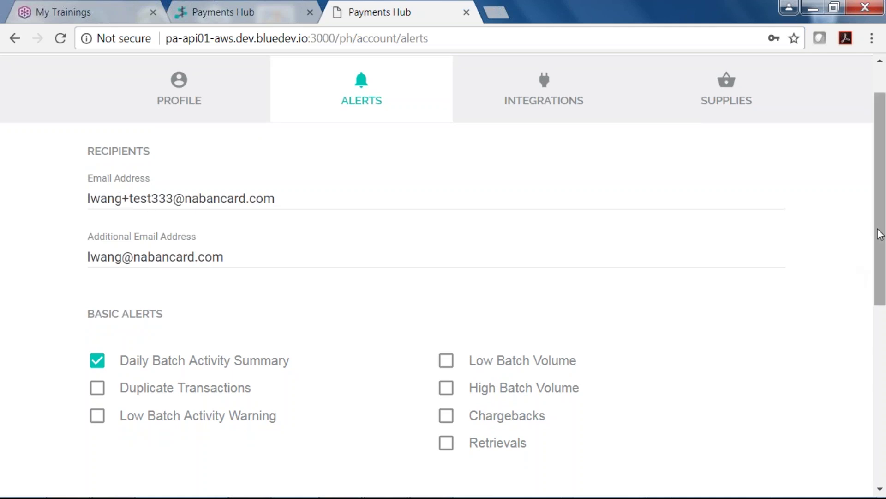
drag(880, 234, 884, 387)
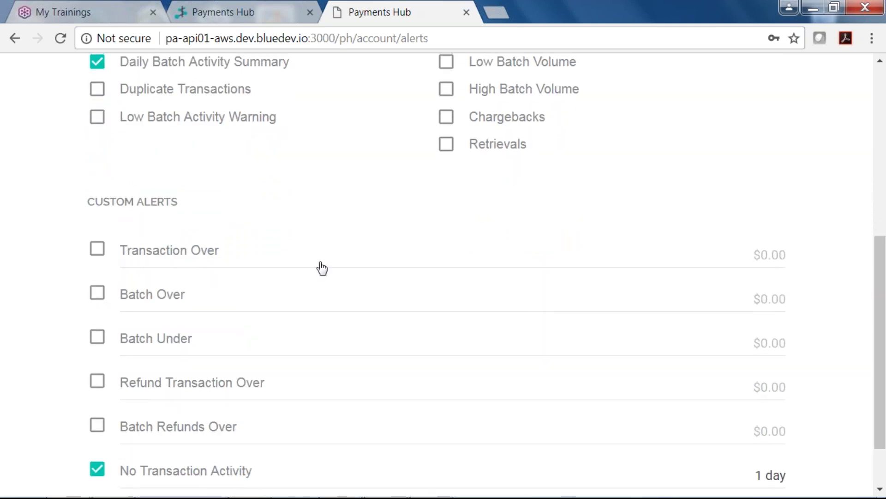
click(97, 249)
click(762, 255)
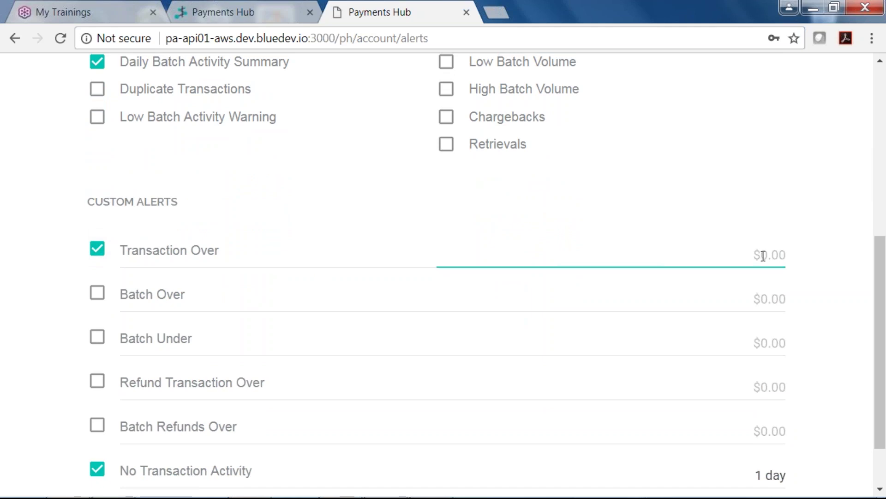
text(500)
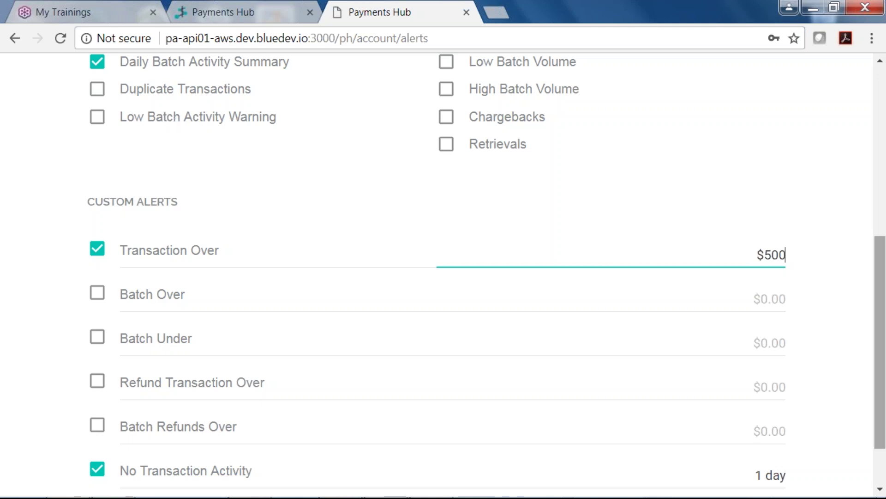
drag(883, 354, 883, 384)
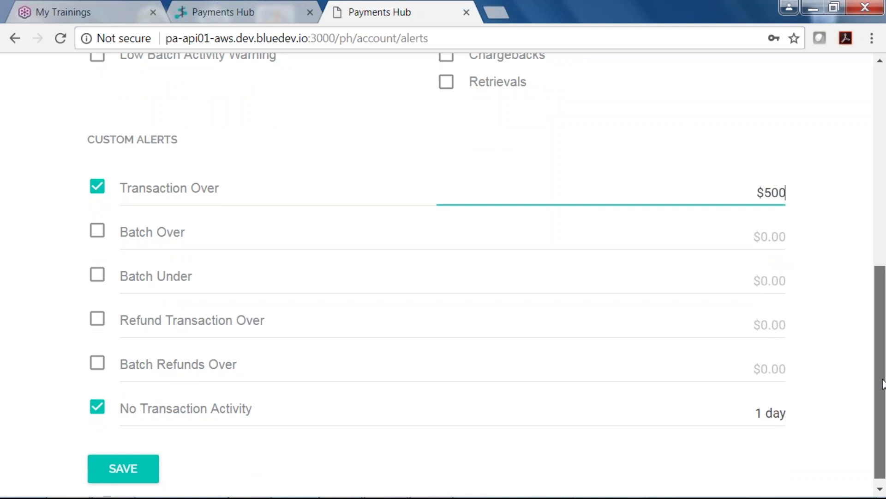
drag(883, 384, 827, 156)
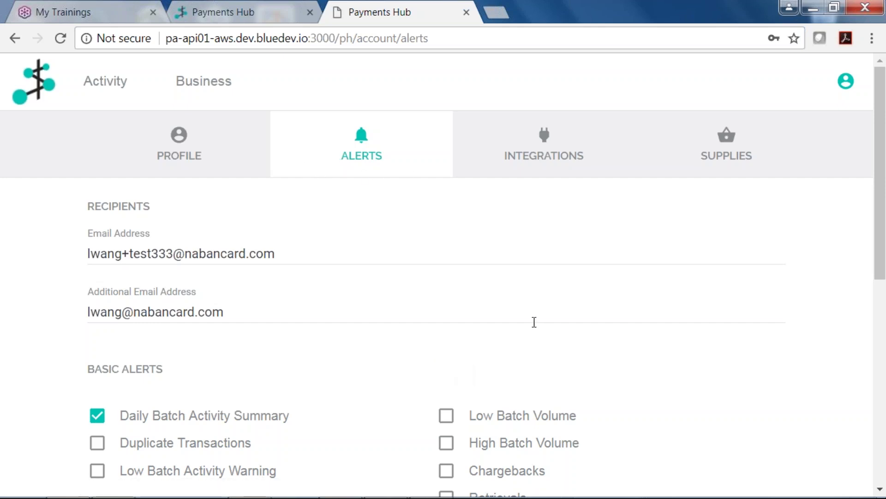
- Look over the QuickBooks integration, then the Supplies New Order form and empty order summary
click(531, 158)
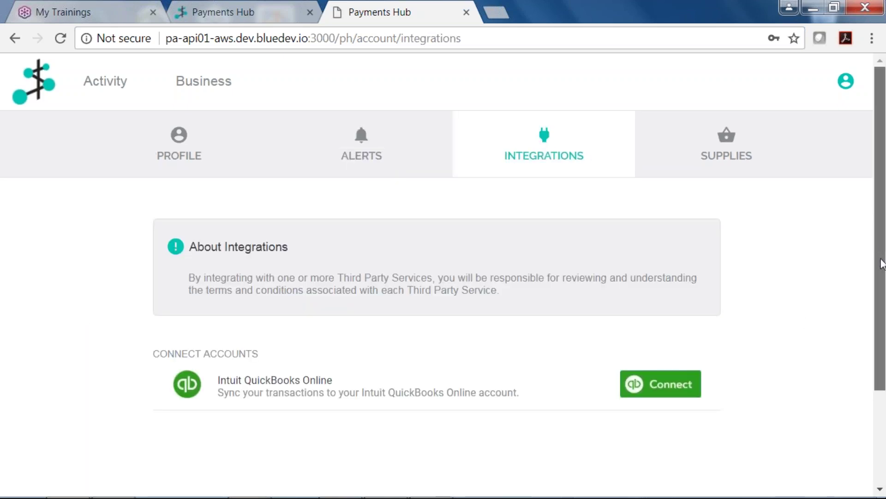
scroll(880, 263, down, 1)
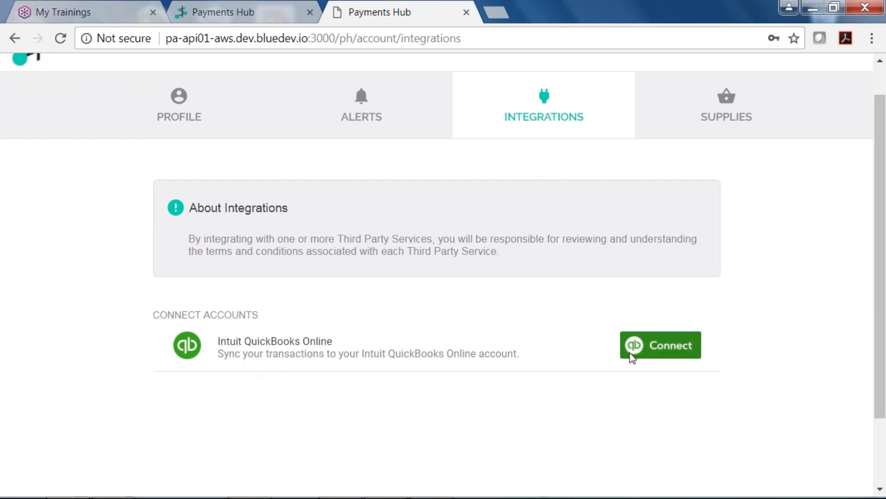
click(725, 111)
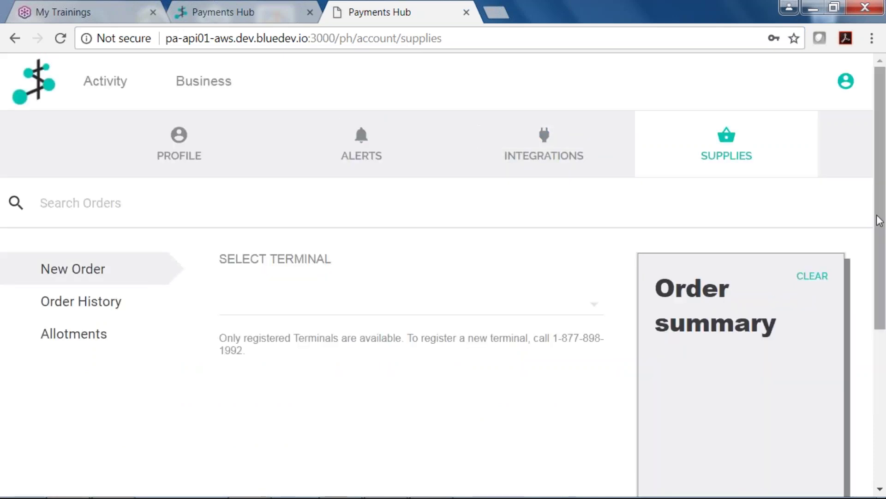
drag(880, 219, 882, 307)
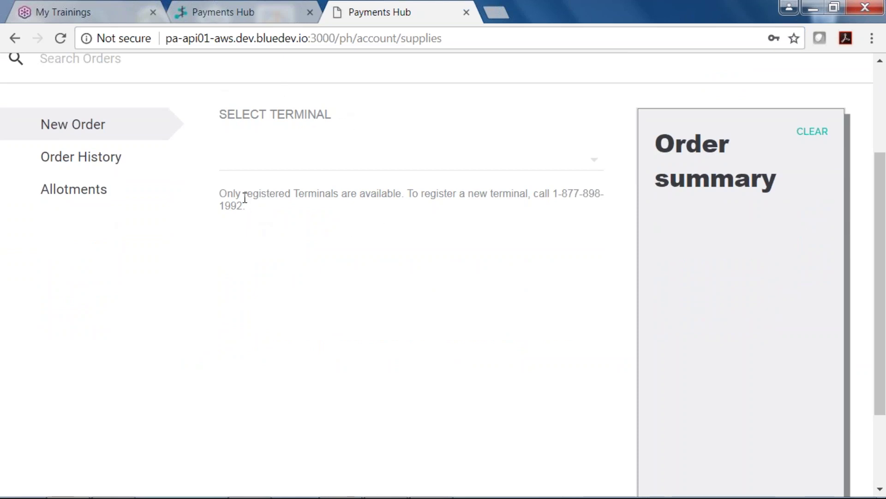
drag(881, 241, 878, 313)
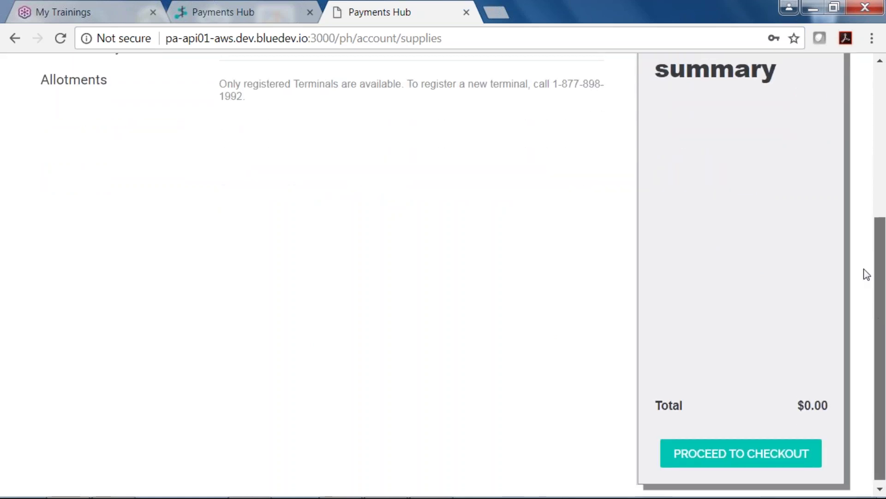
scroll(827, 178, up, 5)
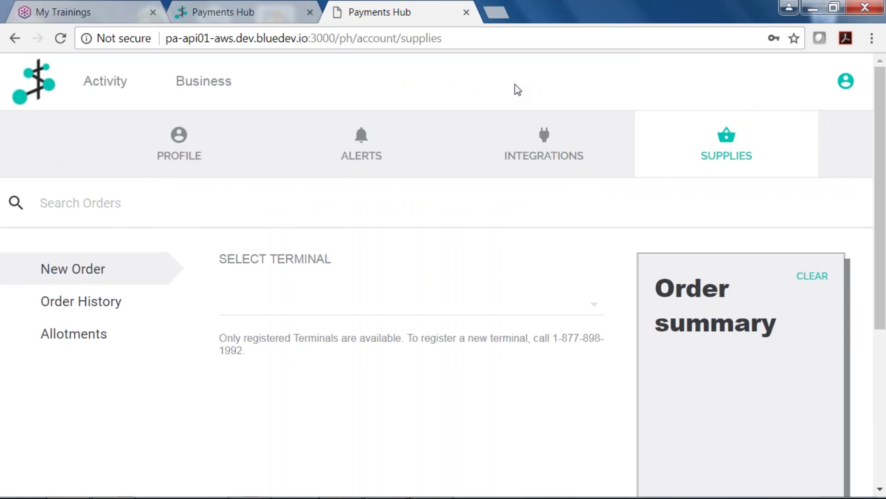
click(200, 94)
- Log out, then attempt sign-in with the pasted e-mail address and a retyped password
click(844, 86)
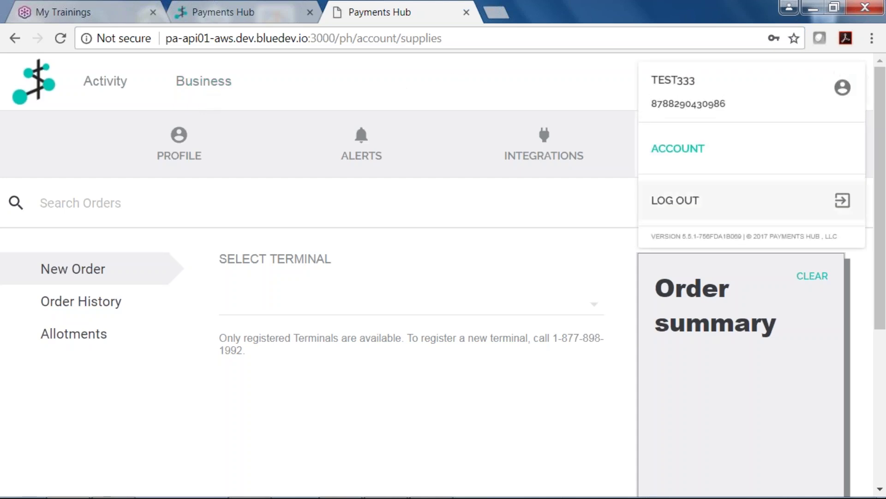
click(678, 200)
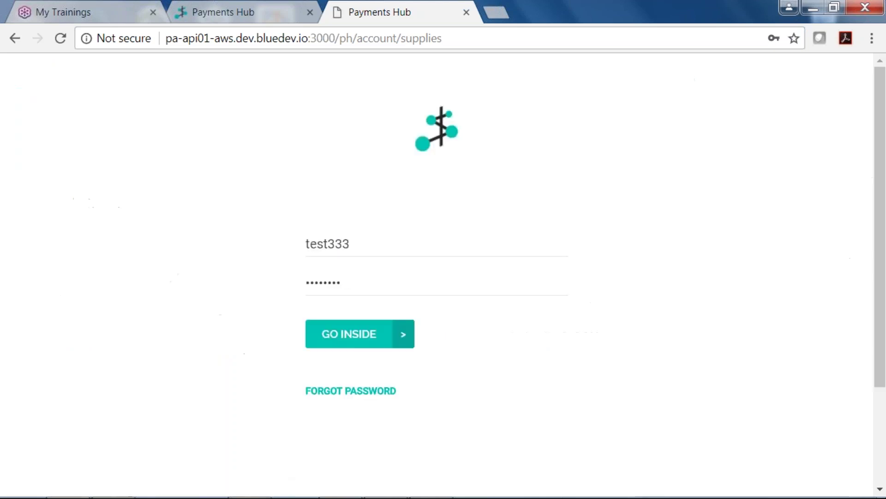
click(355, 248)
key(BackSpace)
key(BackSpace)
key(BackSpace)
key(BackSpace)
key(BackSpace)
key(BackSpace)
key(BackSpace)
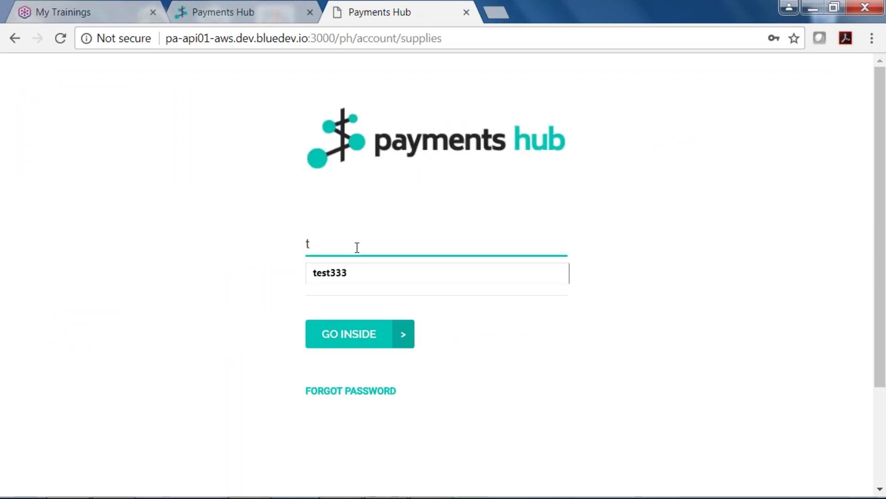
right_click(308, 244)
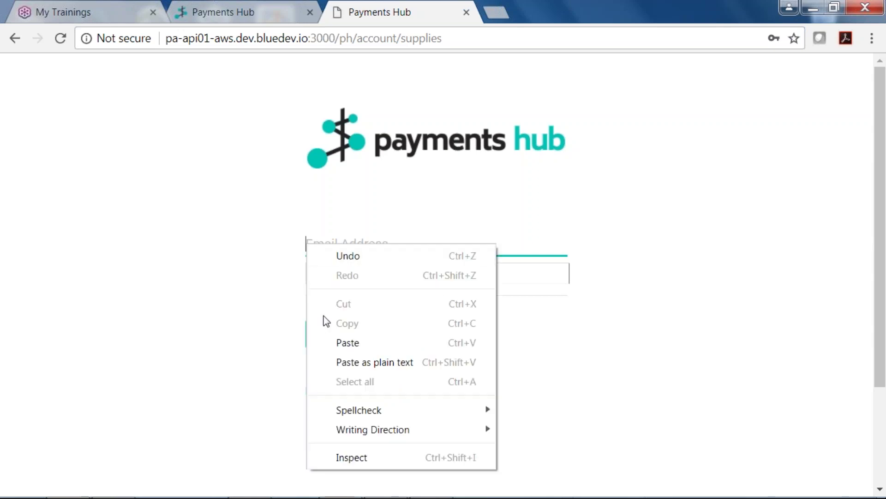
click(341, 343)
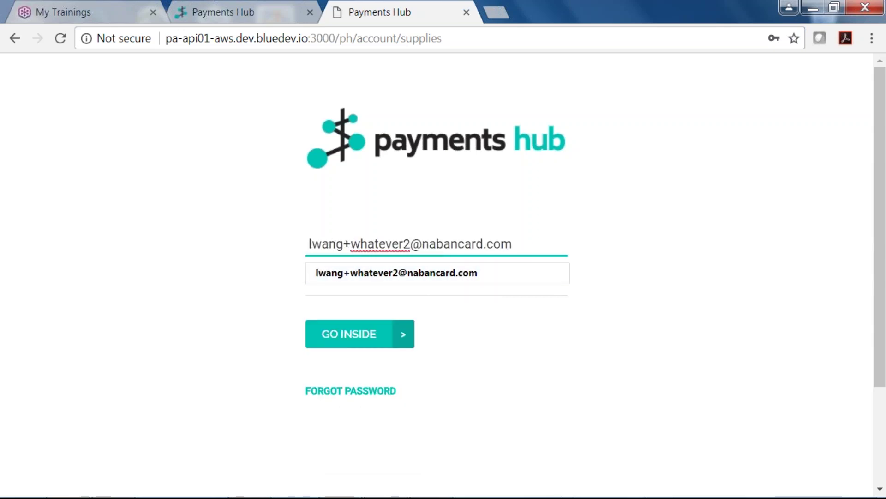
click(344, 283)
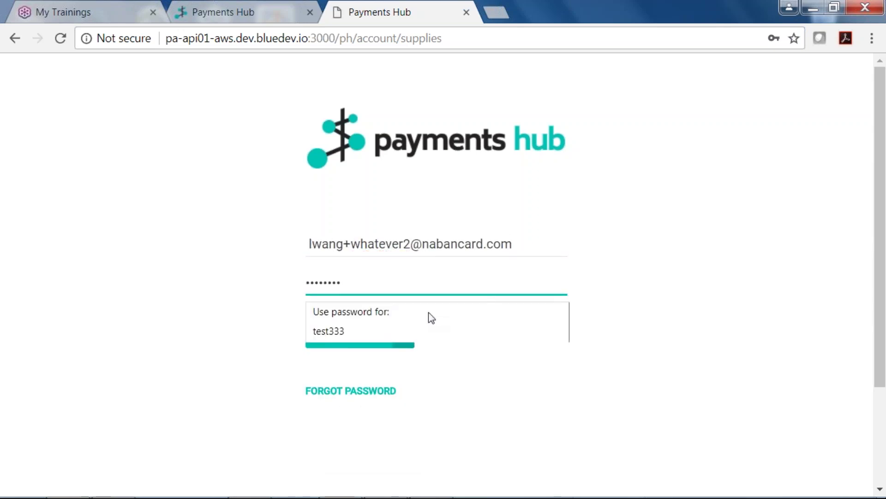
key(BackSpace)
key(BackSpace)
key(BackSpace)
key(BackSpace)
key(BackSpace)
key(BackSpace)
key(BackSpace)
key(BackSpace)
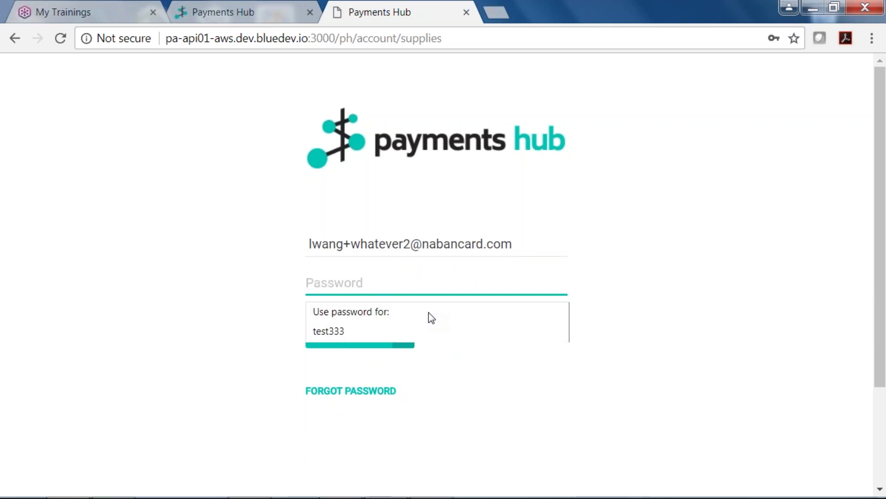
text(••)
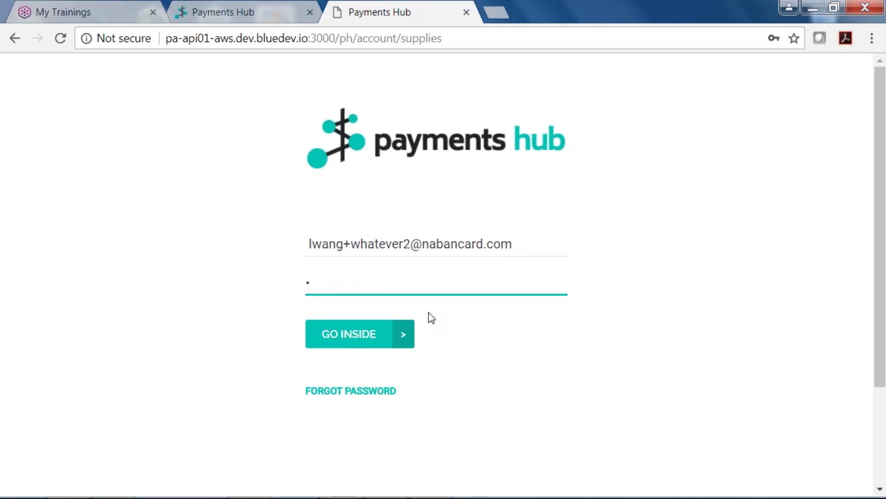
text(••••)
click(377, 333)
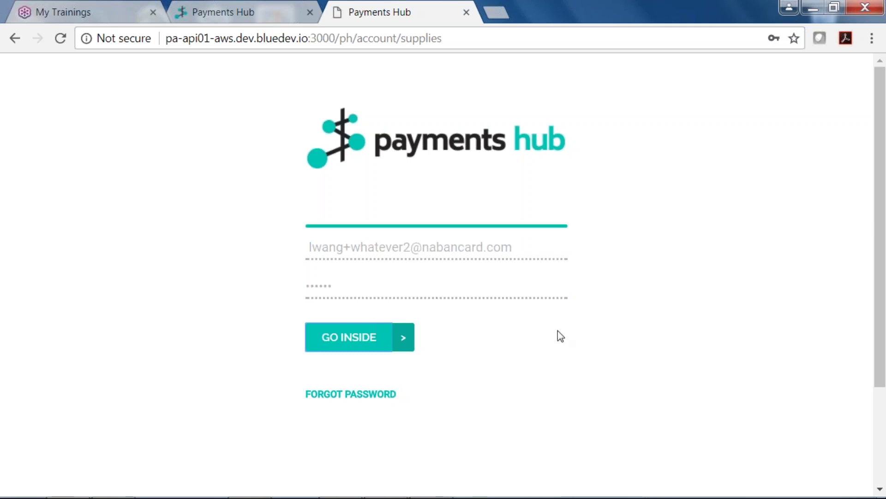
- Correct the password after the failed attempt, sign in again, and dismiss the save-password prompt
click(337, 282)
key(BackSpace)
key(BackSpace)
key(BackSpace)
key(BackSpace)
key(BackSpace)
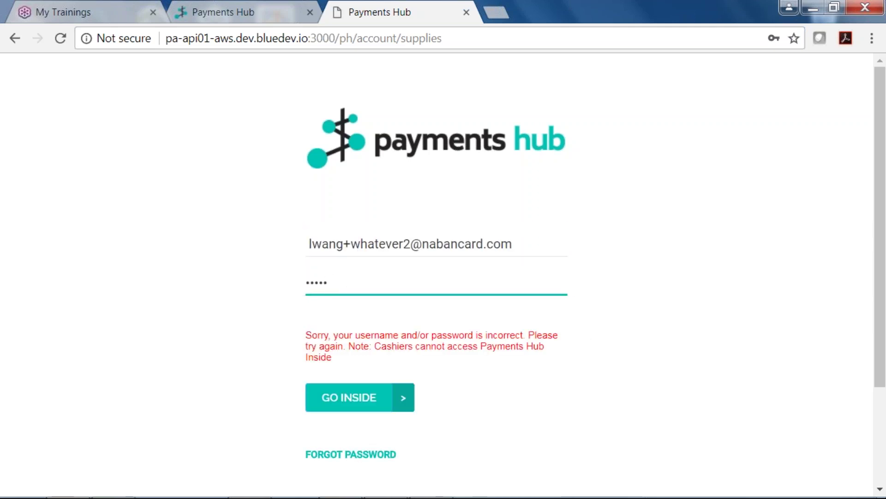
key(BackSpace)
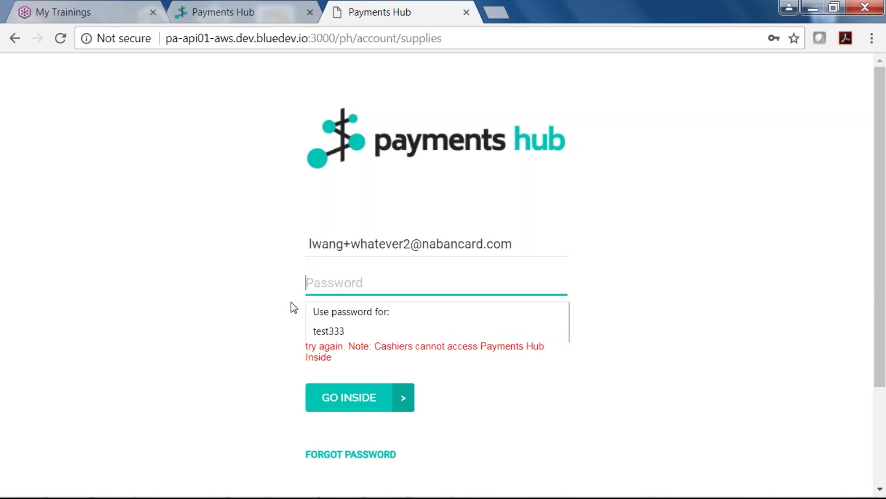
text(test1)
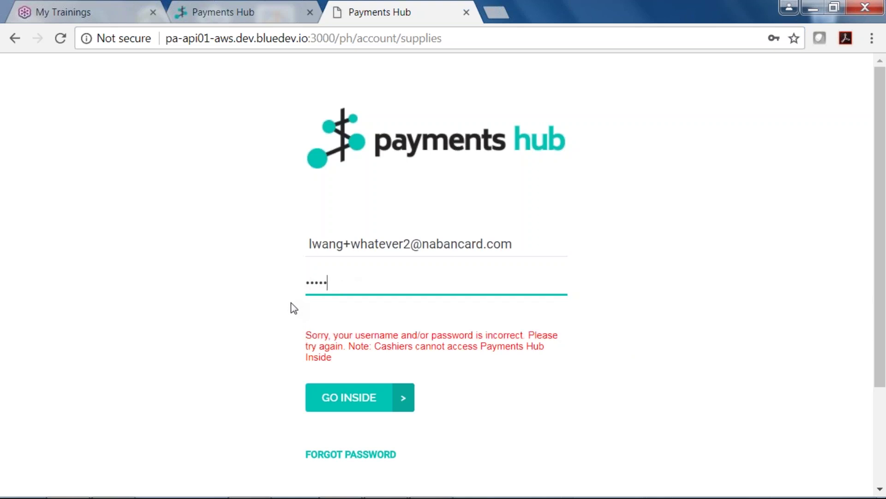
text(2)
click(309, 244)
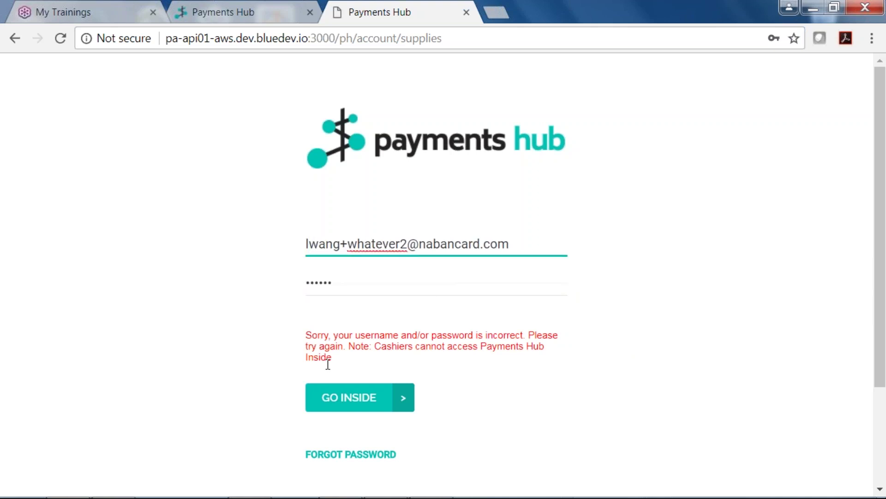
click(356, 392)
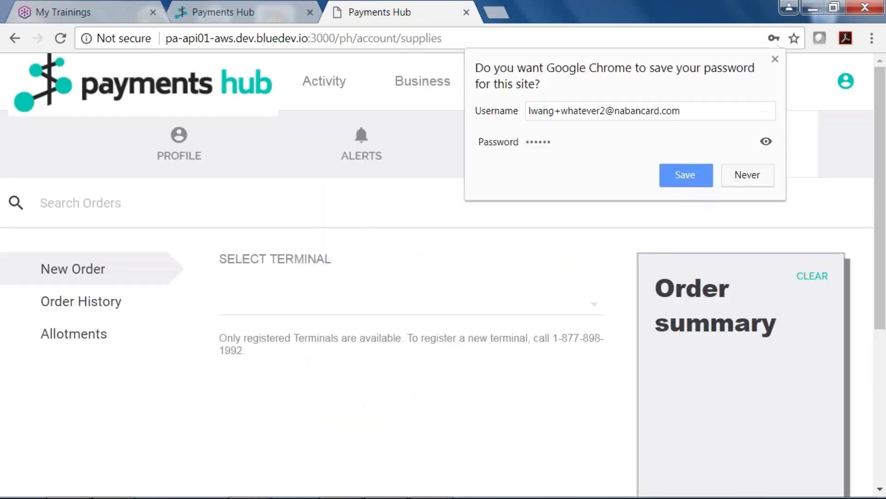
click(774, 59)
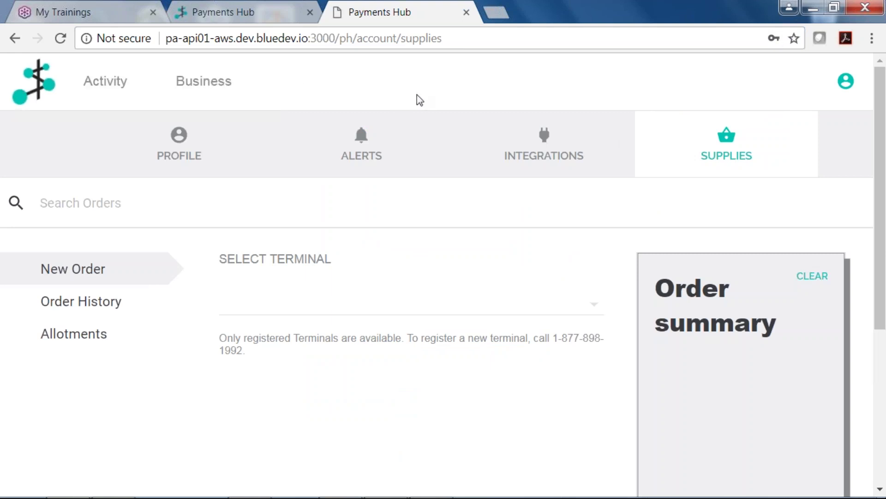
- Go to Business tools and bring up the Online Payments virtual terminal form with $0.00 amount
click(198, 92)
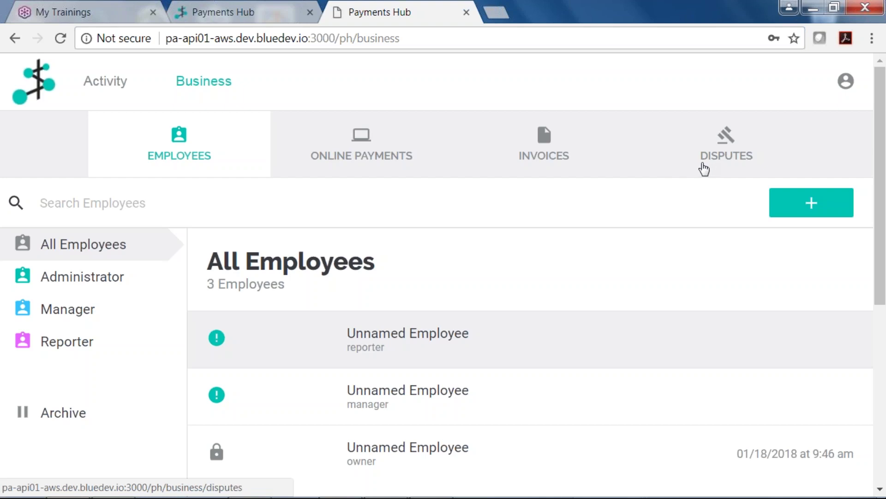
click(357, 148)
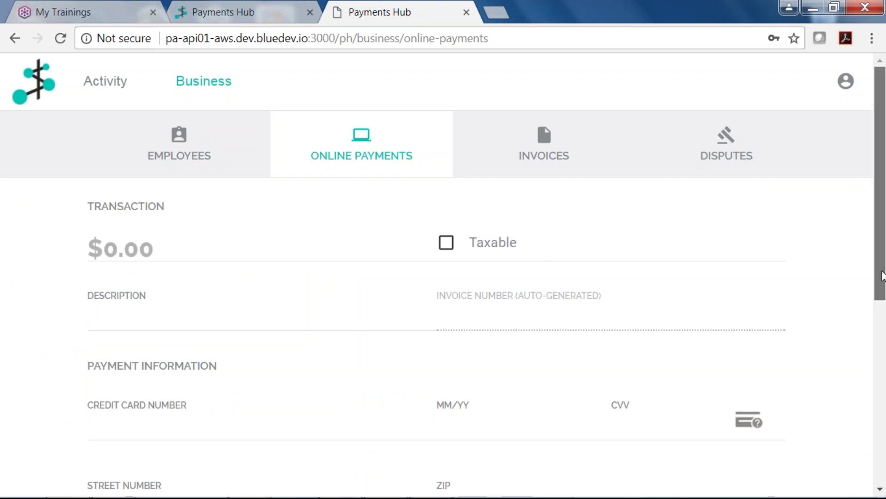
scroll(869, 354, down, 3)
scroll(870, 355, down, 2)
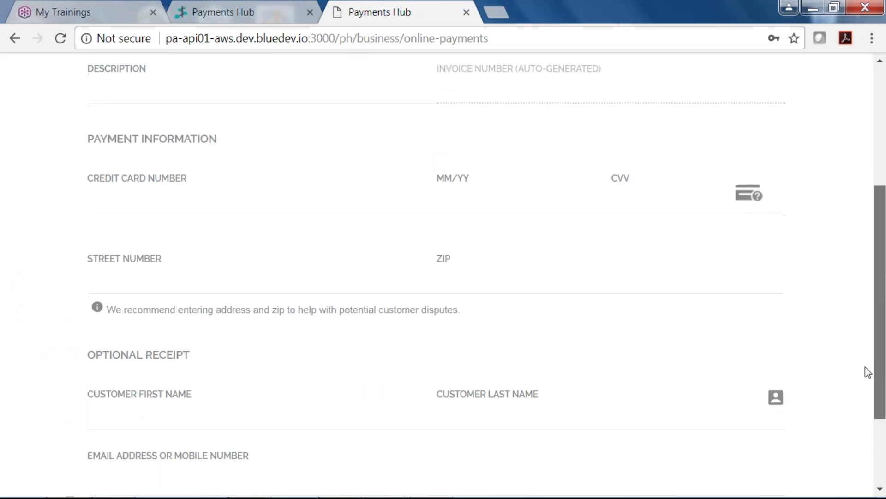
scroll(871, 397, down, 2)
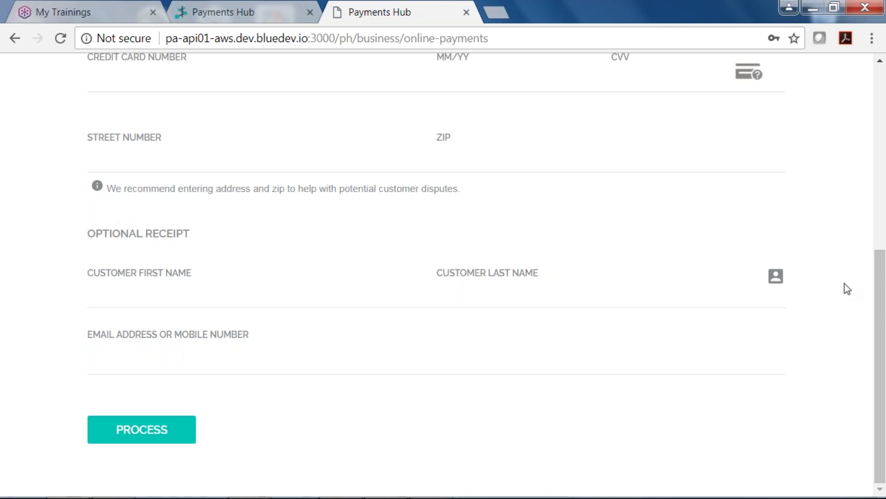
click(777, 272)
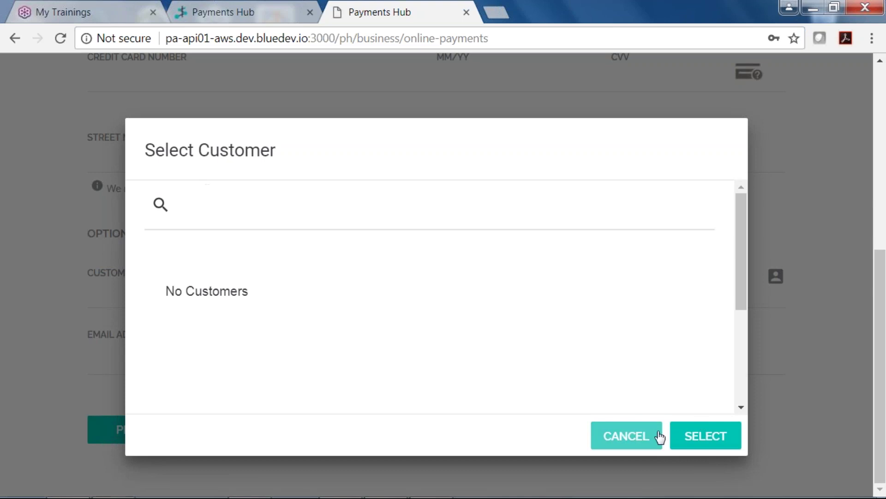
click(613, 443)
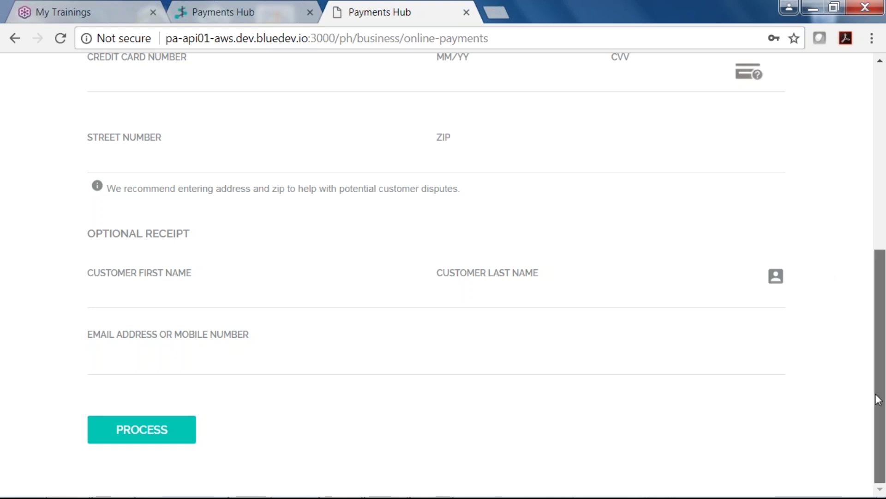
drag(878, 399, 865, 202)
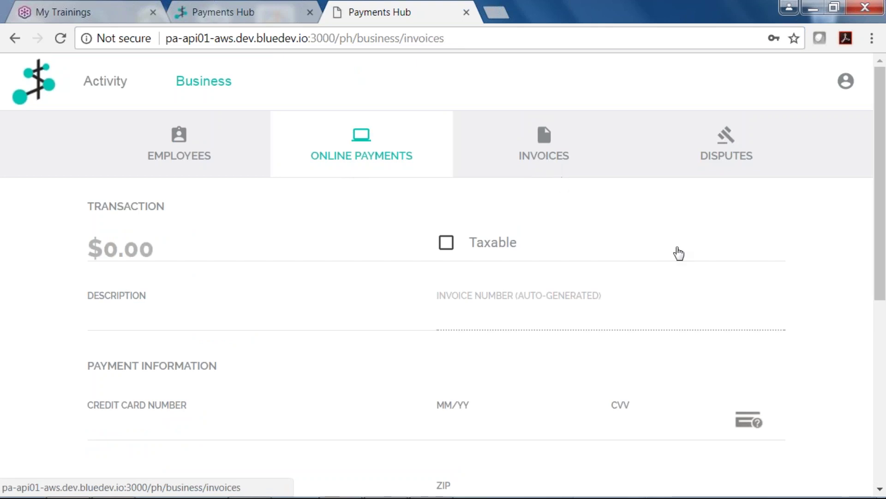
- Open Invoices, add a new invoice, and scroll through its blank New Invoice panel
click(700, 262)
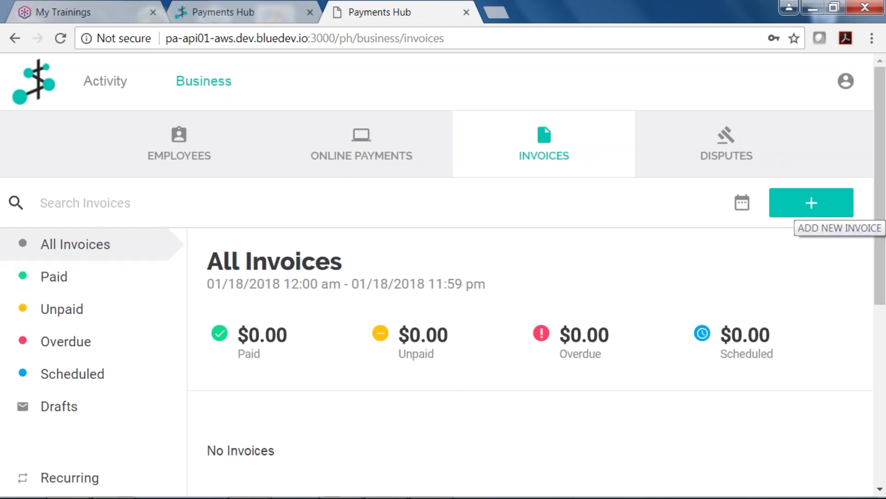
click(802, 211)
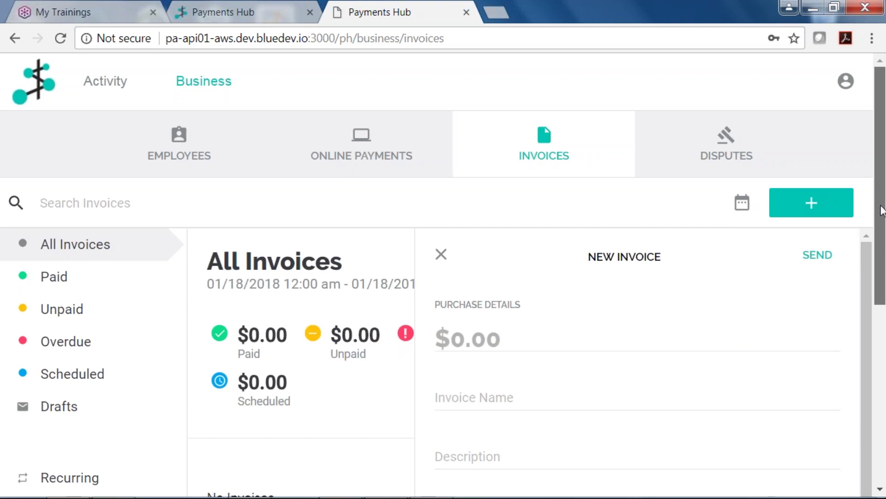
drag(881, 213, 861, 323)
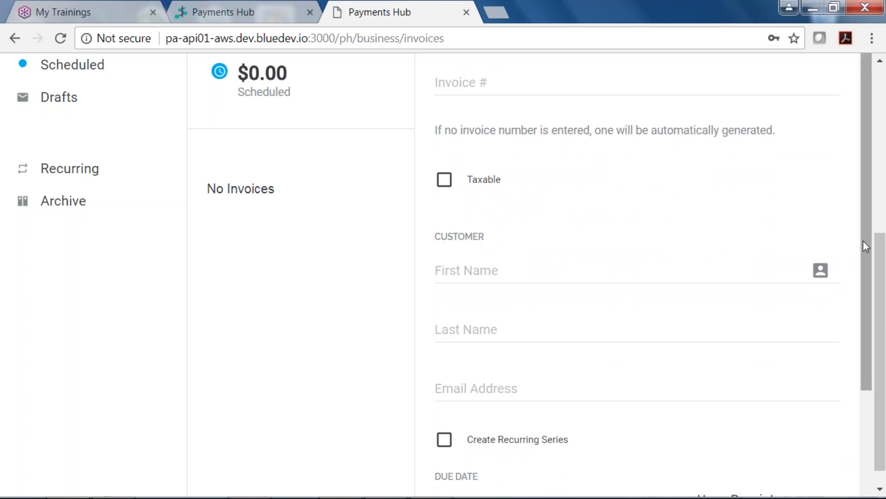
drag(865, 239, 831, 330)
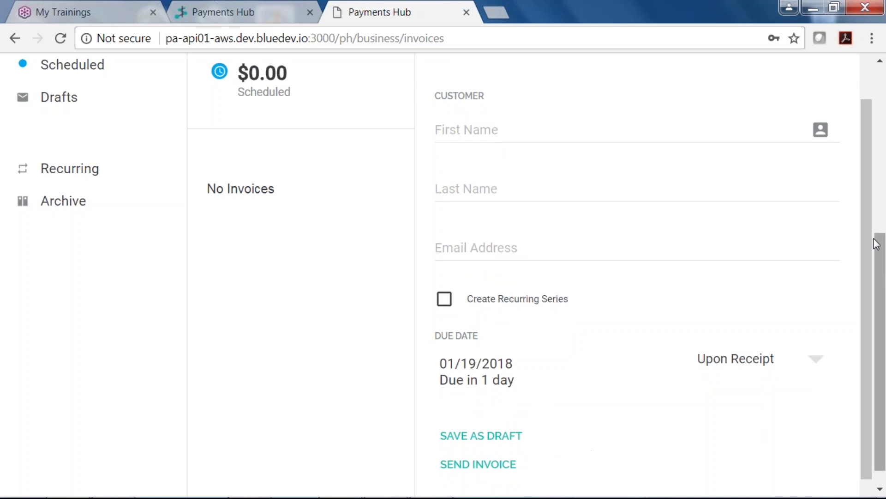
drag(868, 220, 866, 258)
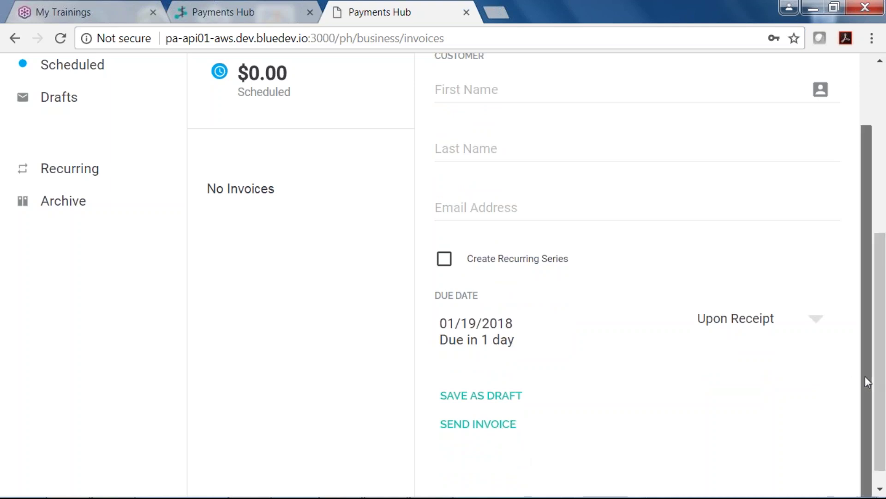
drag(865, 376, 863, 240)
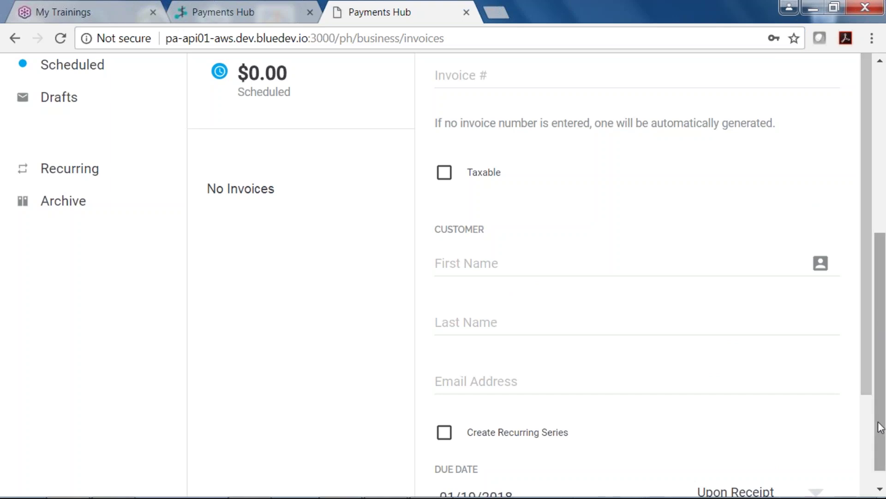
drag(880, 420, 882, 229)
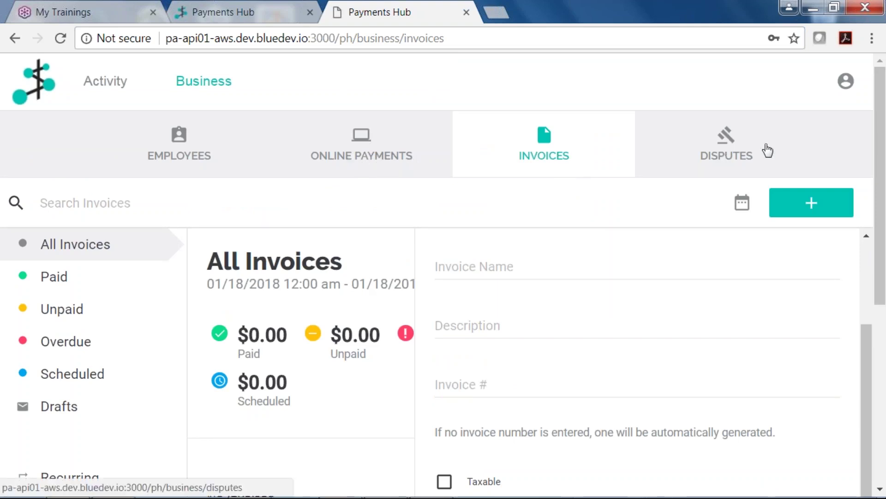
- Open the Disputes page, which shows No Disputes and 0 requiring immediate attention
click(734, 151)
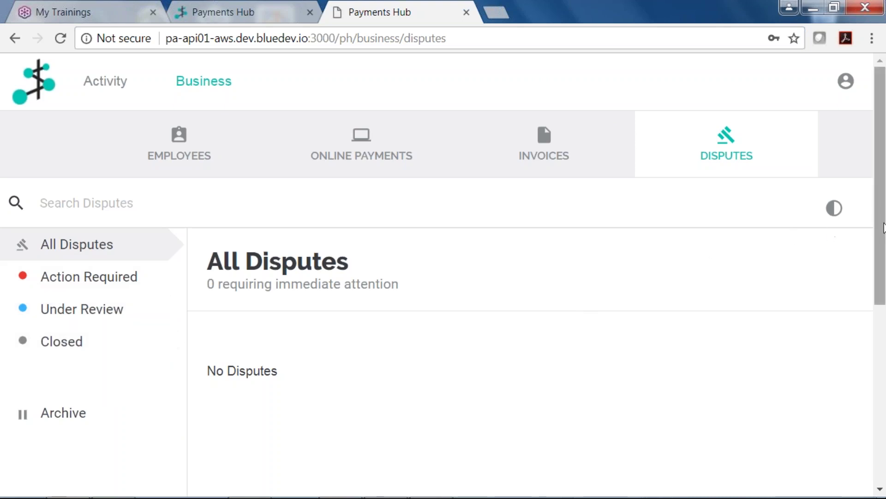
drag(881, 269, 858, 260)
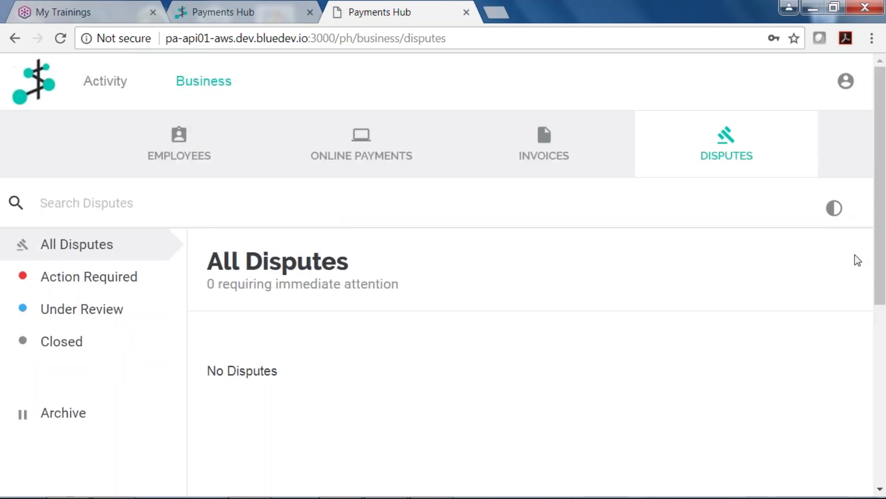